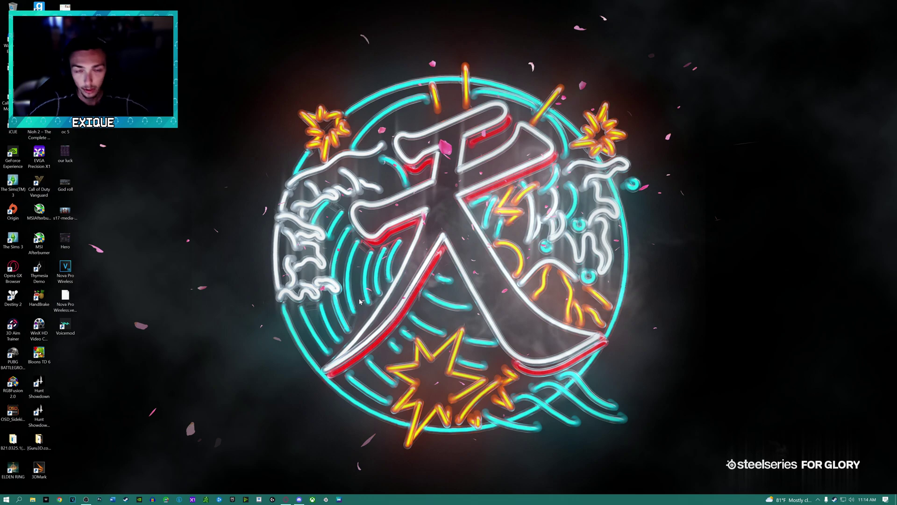
Step: Open SteelSeries GG and bring up the Arctis Nova Pro Wireless settings from the gear list
left_click(327, 500)
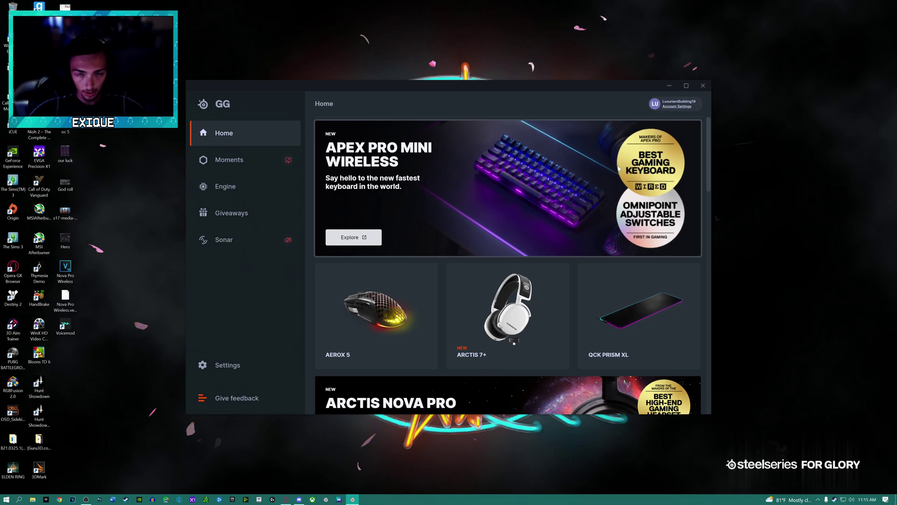
left_click(239, 187)
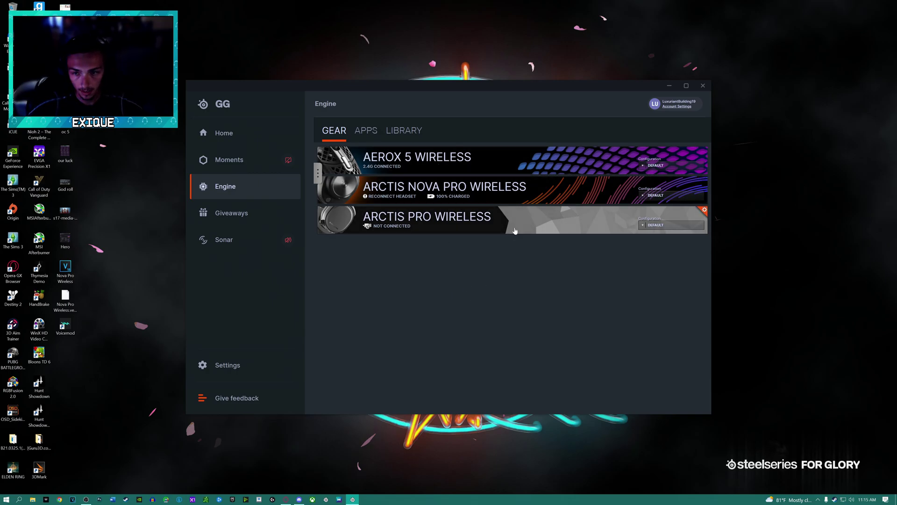
left_click(477, 204)
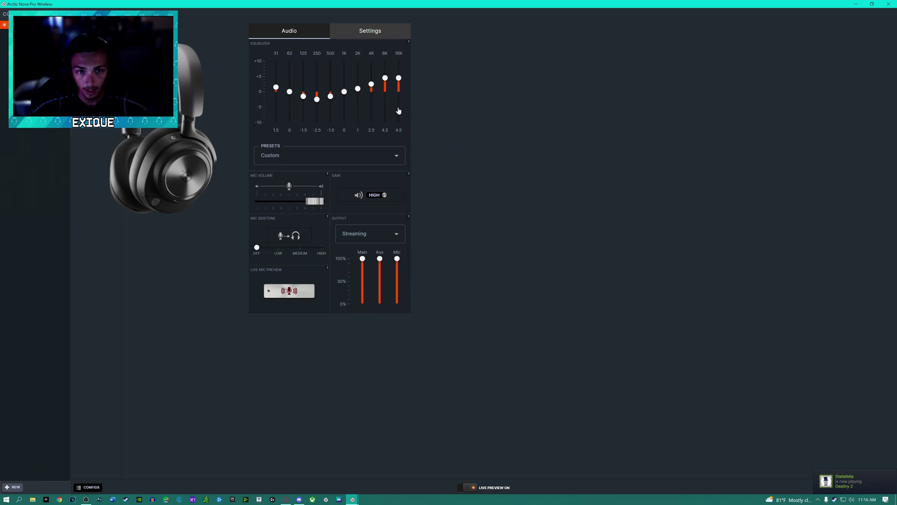
left_click(345, 92)
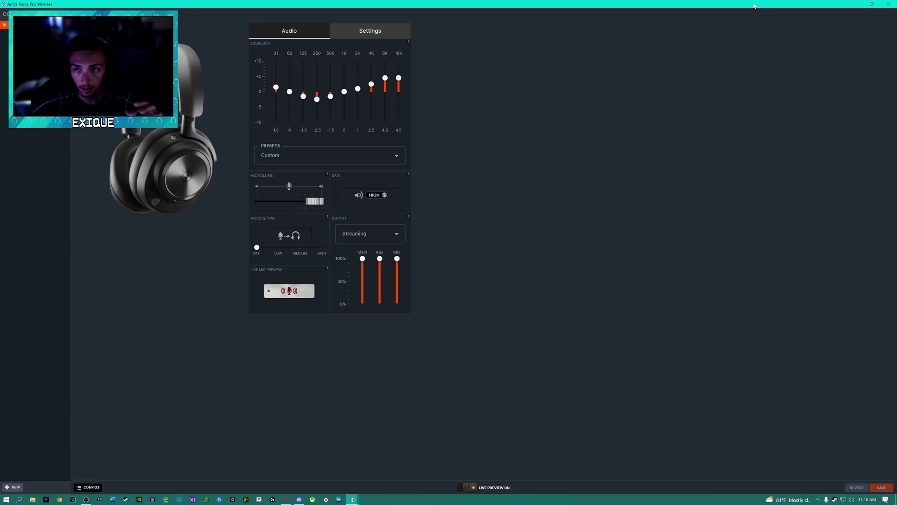
Step: Close the headset window and SteelSeries GG, then launch Microsoft Store by searching 'mi'
left_click(889, 4)
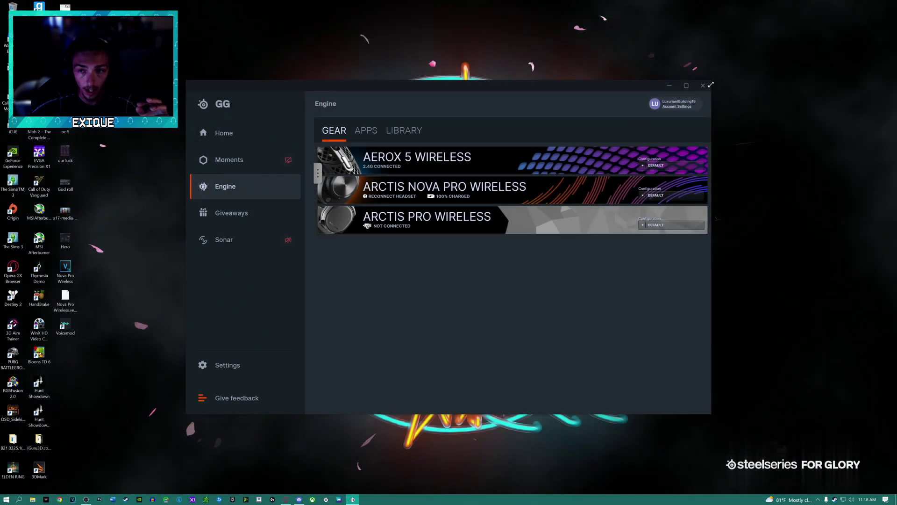
left_click(703, 85)
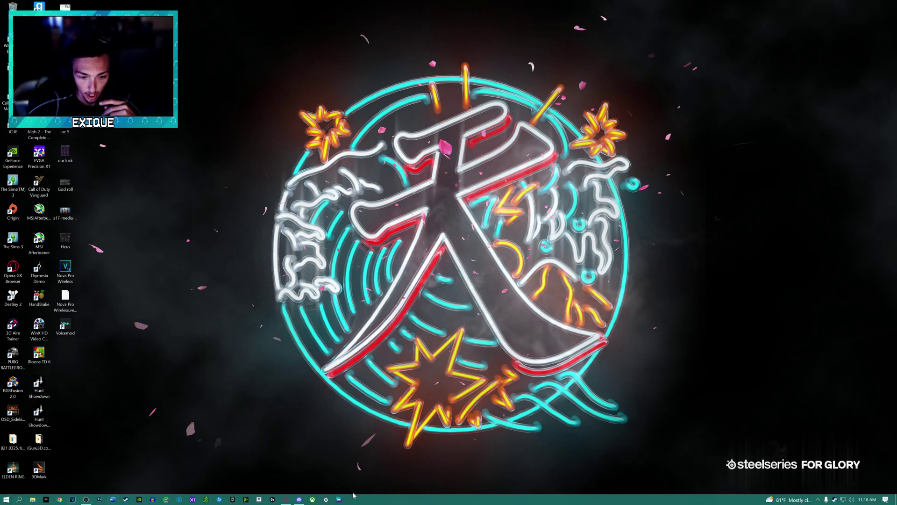
left_click(22, 496)
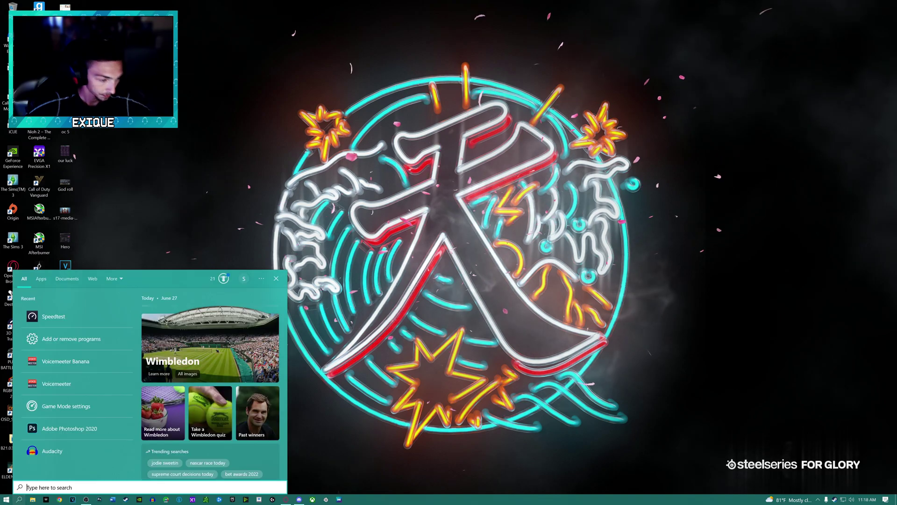
type("mii")
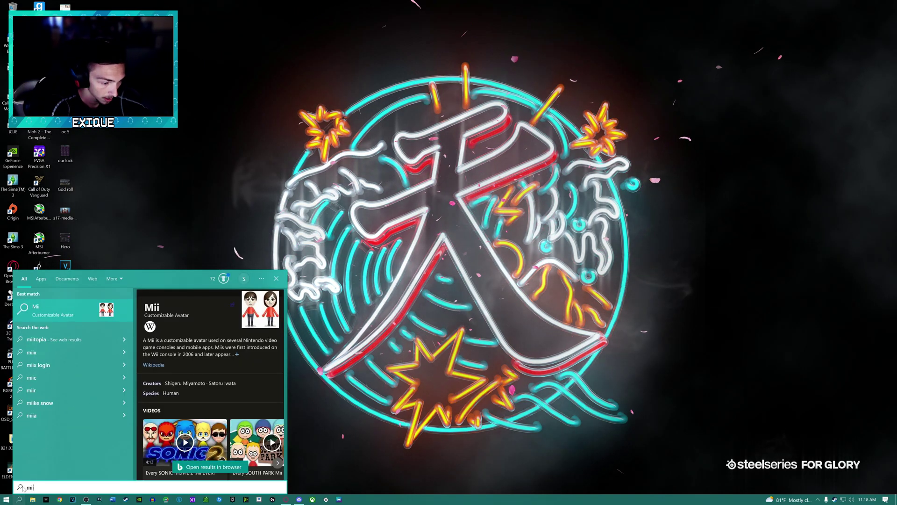
key("BackSpace")
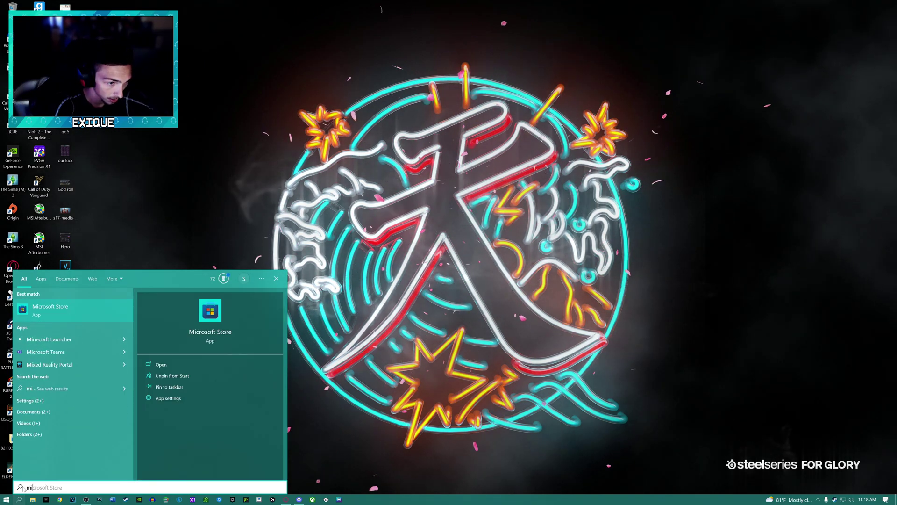
left_click(56, 310)
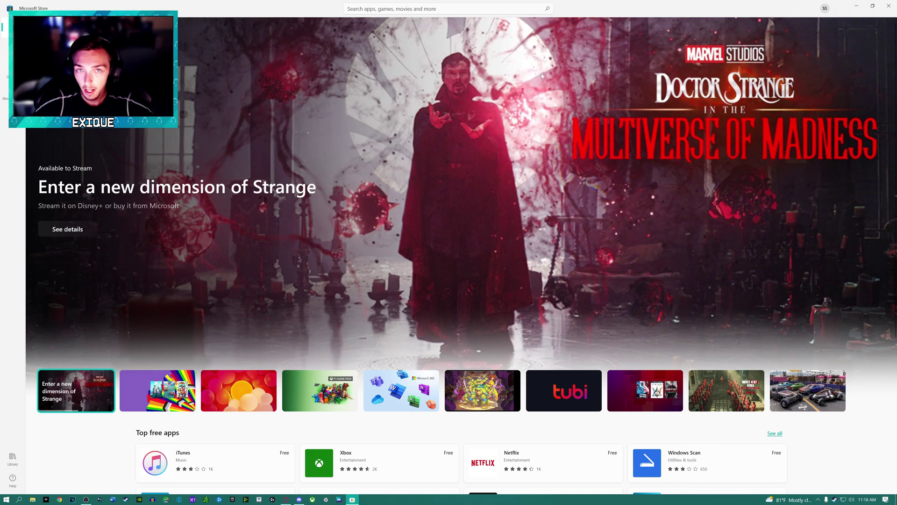
Step: Search the Store for 'dolby' and open the installed Dolby Access app
left_click(368, 6)
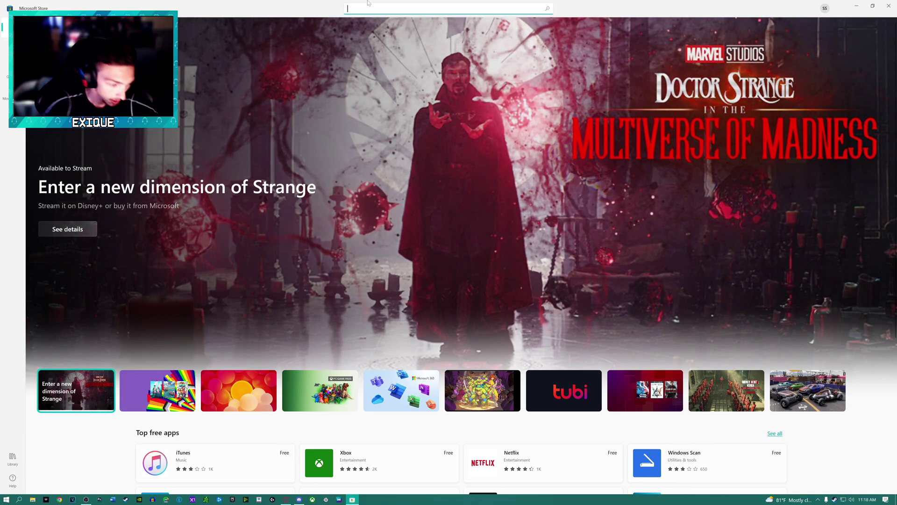
type("dolby")
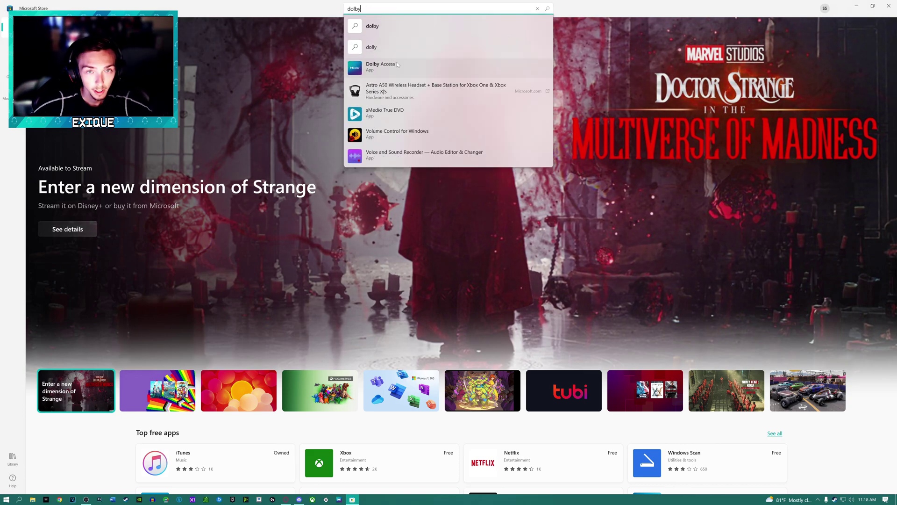
left_click(397, 65)
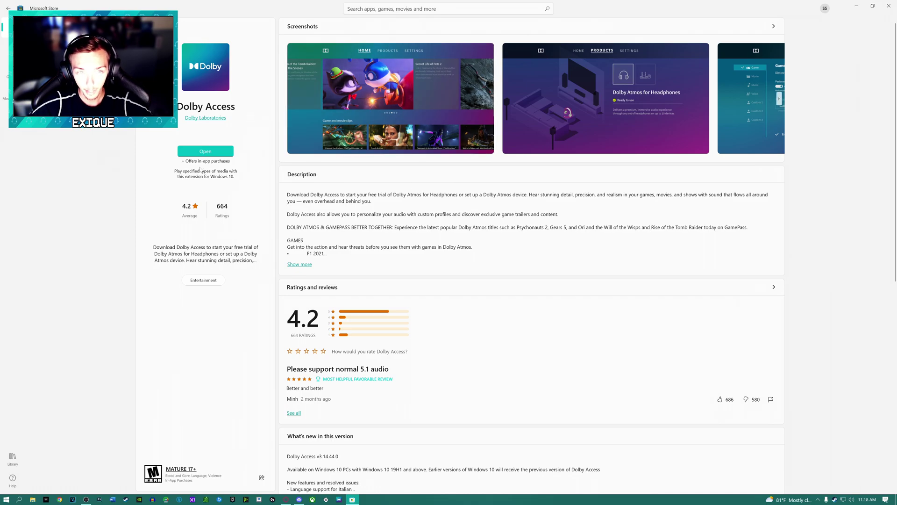
left_click(220, 153)
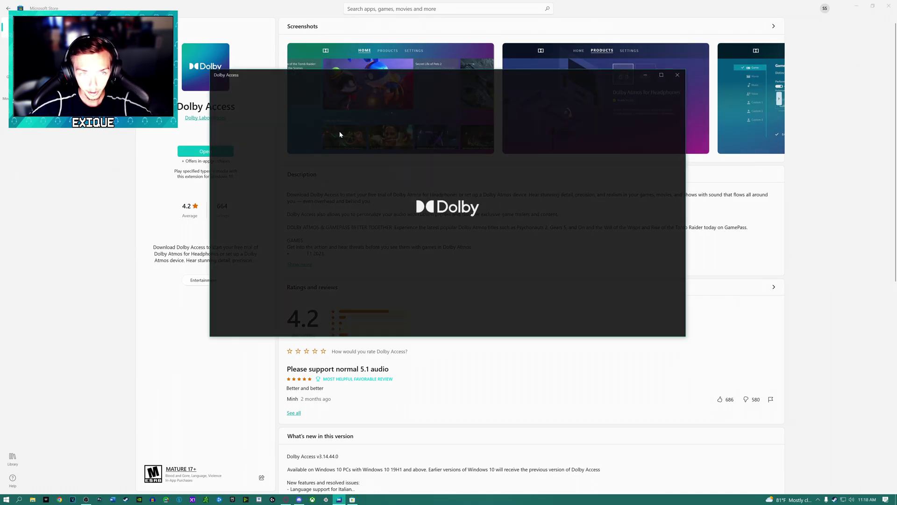
Step: Close Microsoft Store, maximize Dolby Access, and show the Products page listing Dolby Atmos for Headphones
left_click(857, 5)
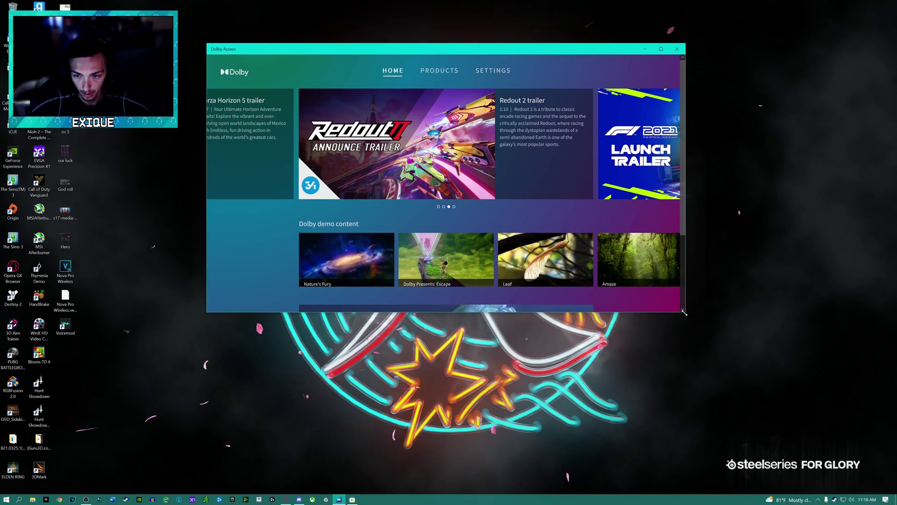
left_click_drag(685, 312, 712, 416)
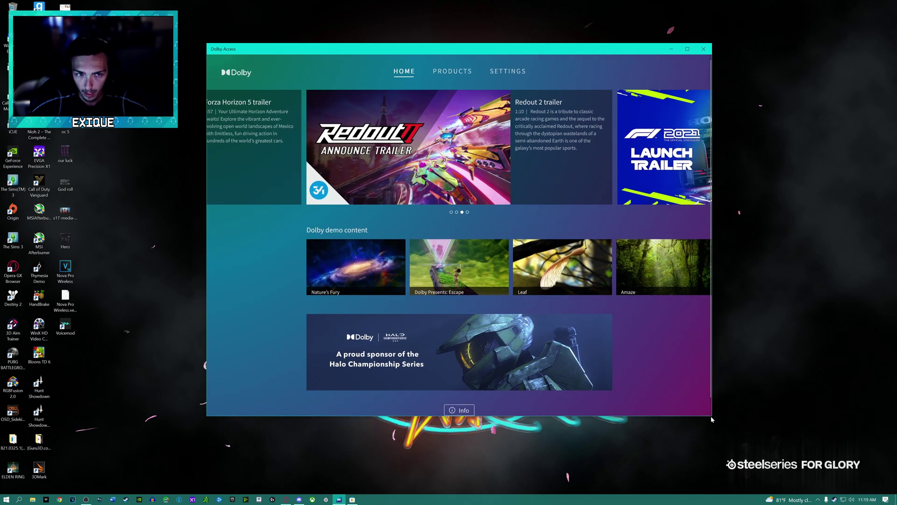
left_click(671, 49)
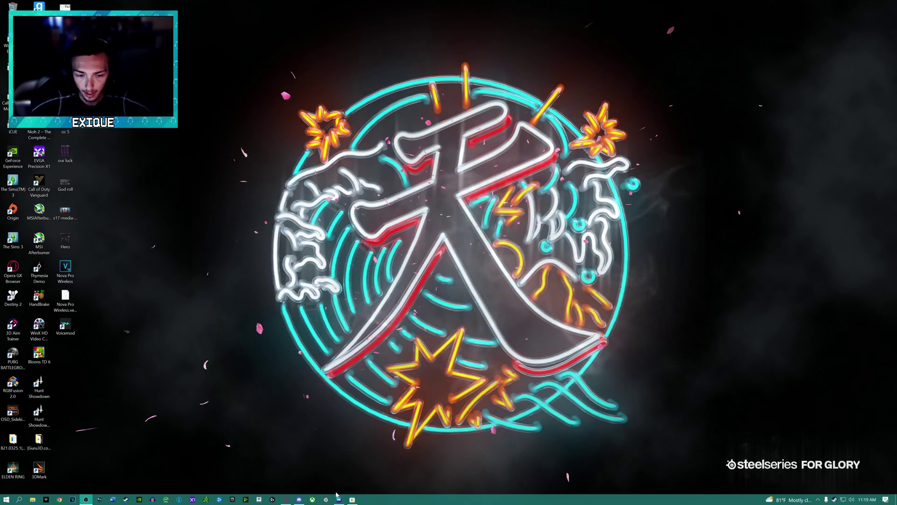
left_click(340, 500)
left_click(688, 49)
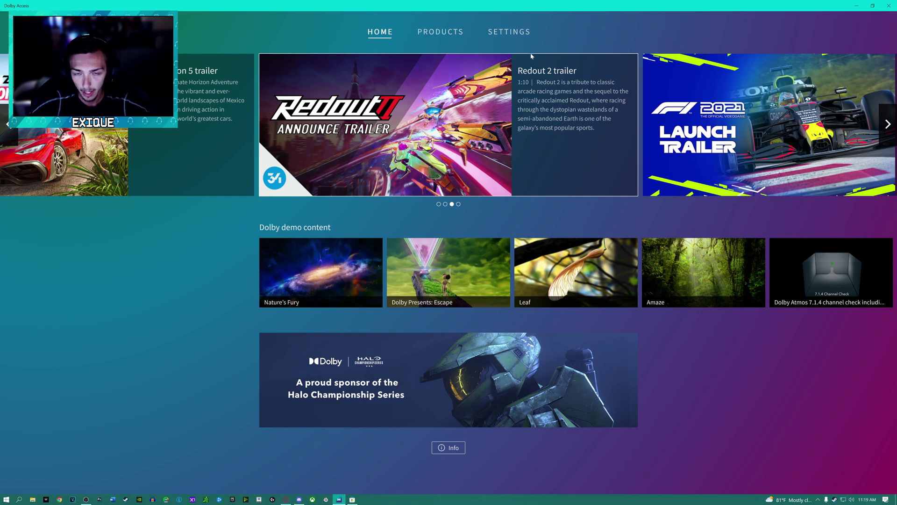
left_click(443, 34)
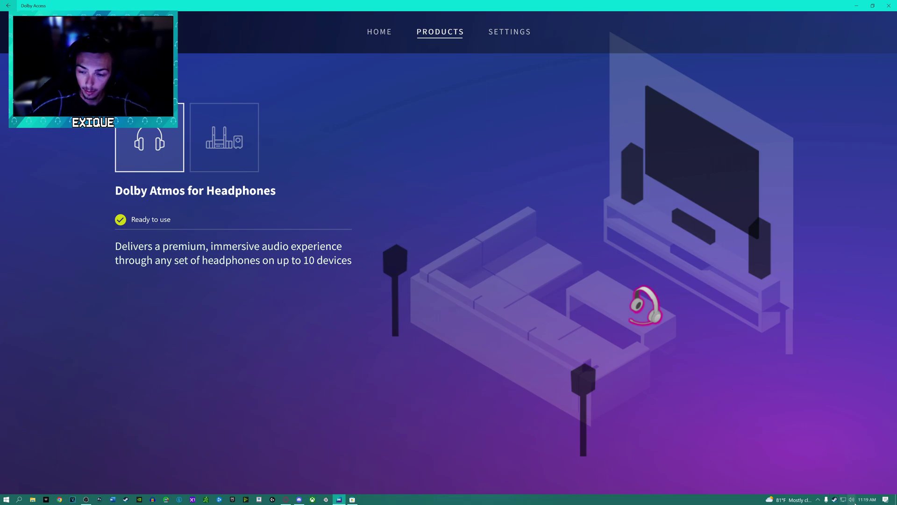
mouse_move(851, 501)
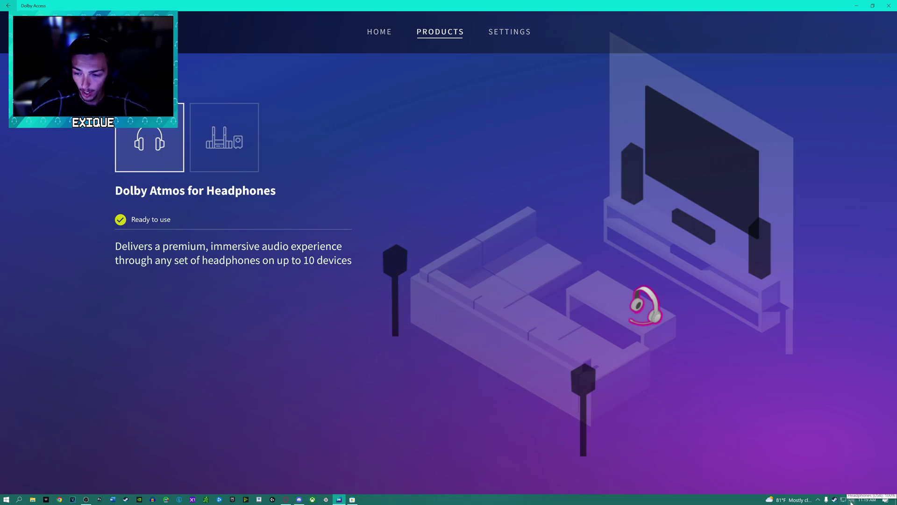
right_click(851, 501)
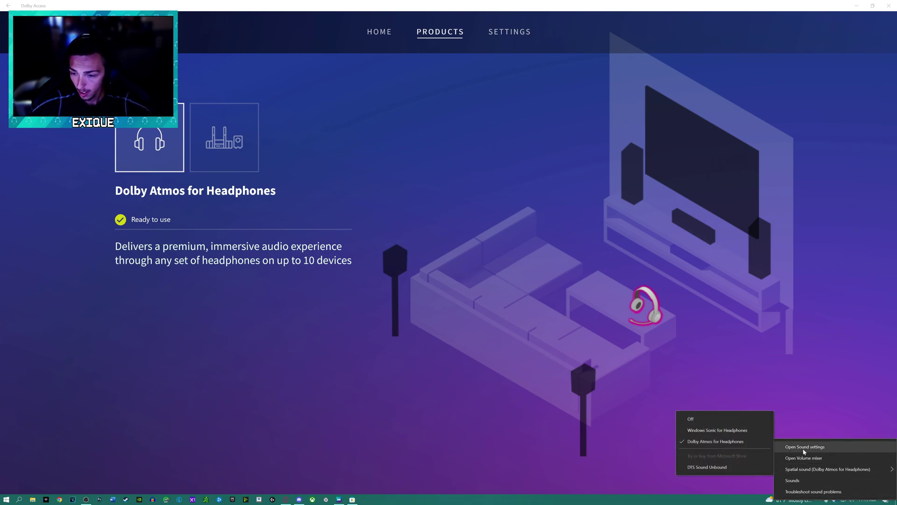
mouse_move(806, 470)
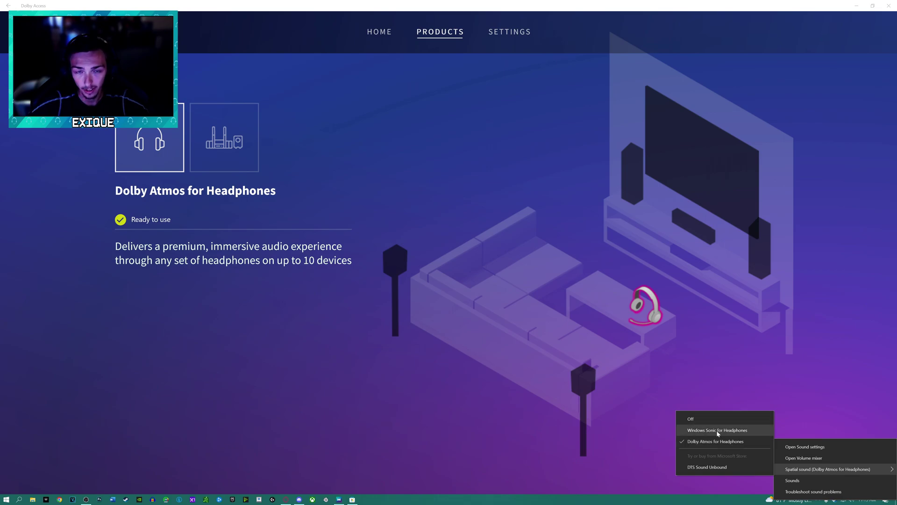
left_click(606, 340)
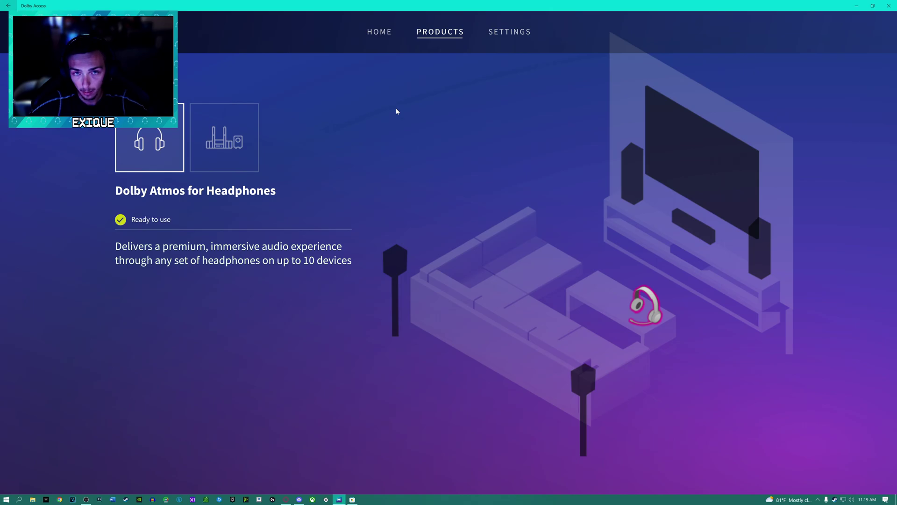
left_click(508, 34)
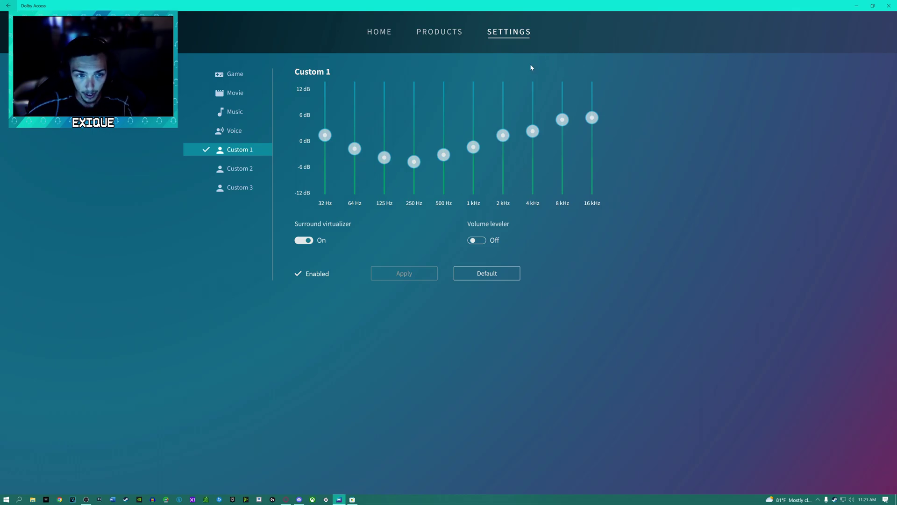
Step: Close the Dolby Access window to return to the desktop
left_click(889, 5)
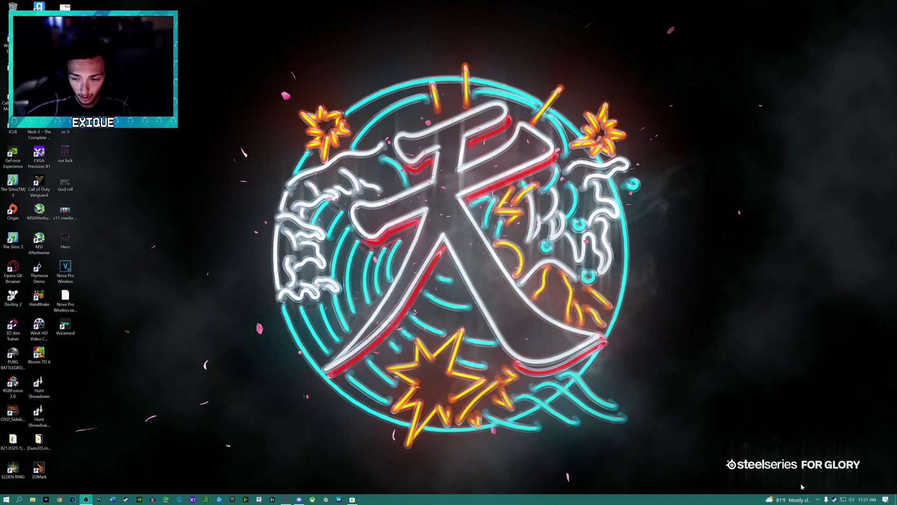
right_click(852, 499)
left_click(851, 448)
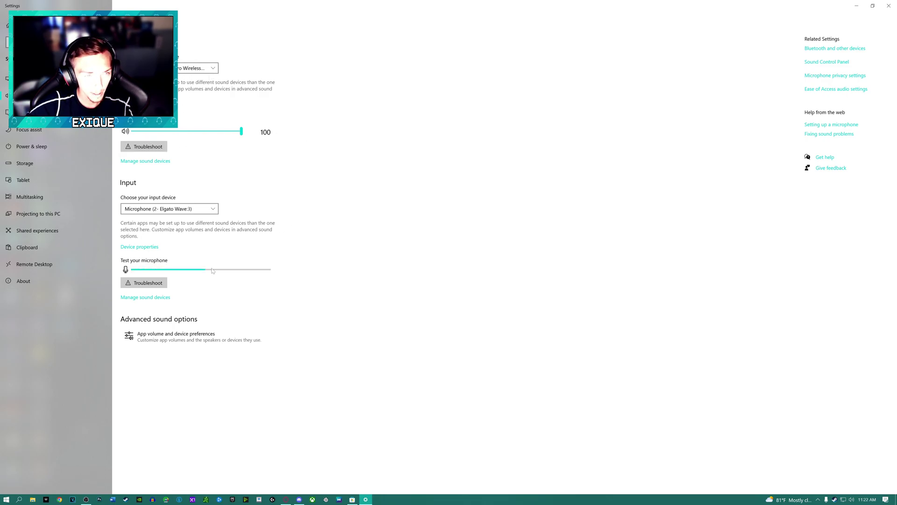
left_click(166, 338)
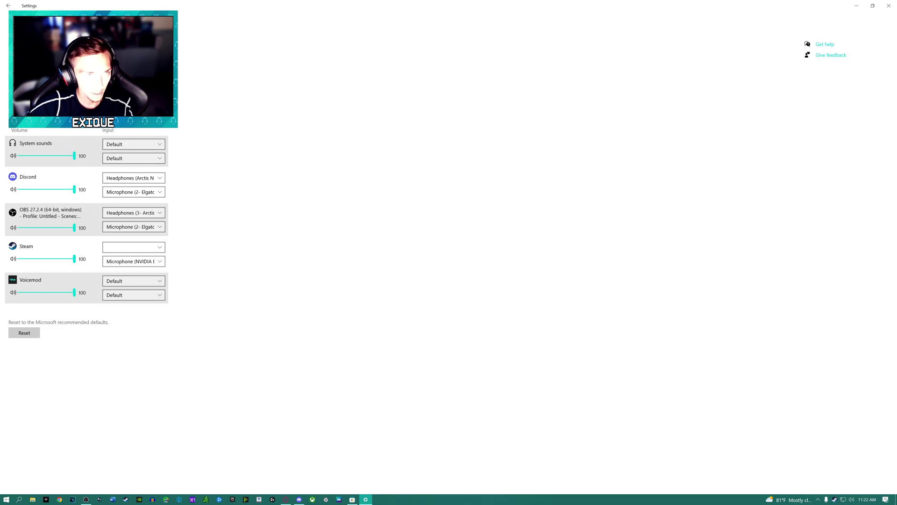
left_click(9, 5)
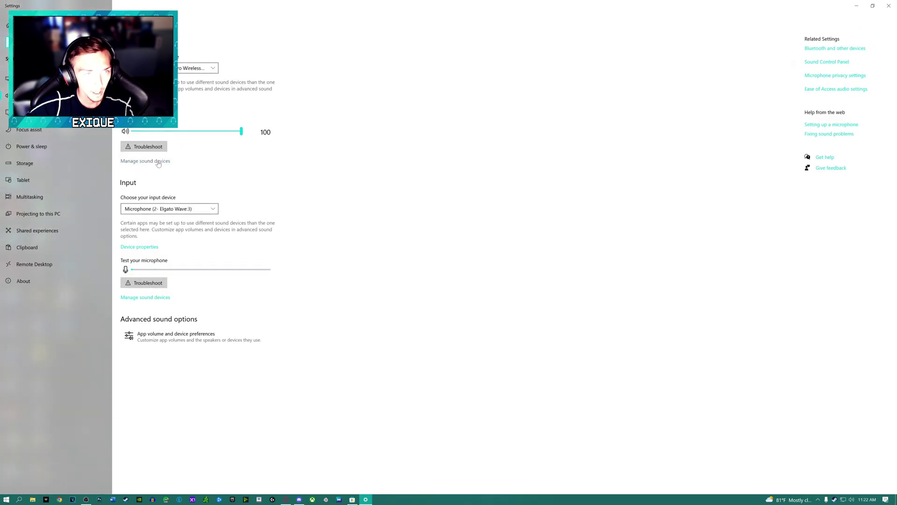
left_click(140, 106)
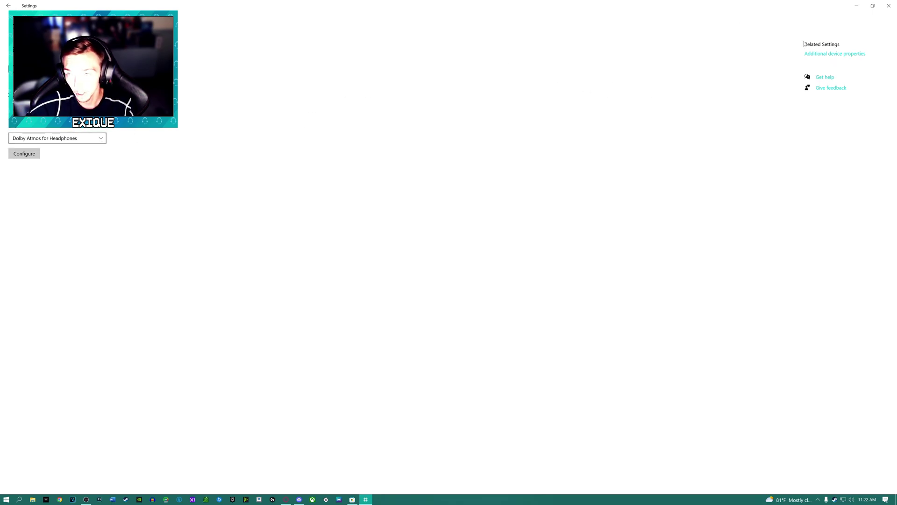
left_click(813, 53)
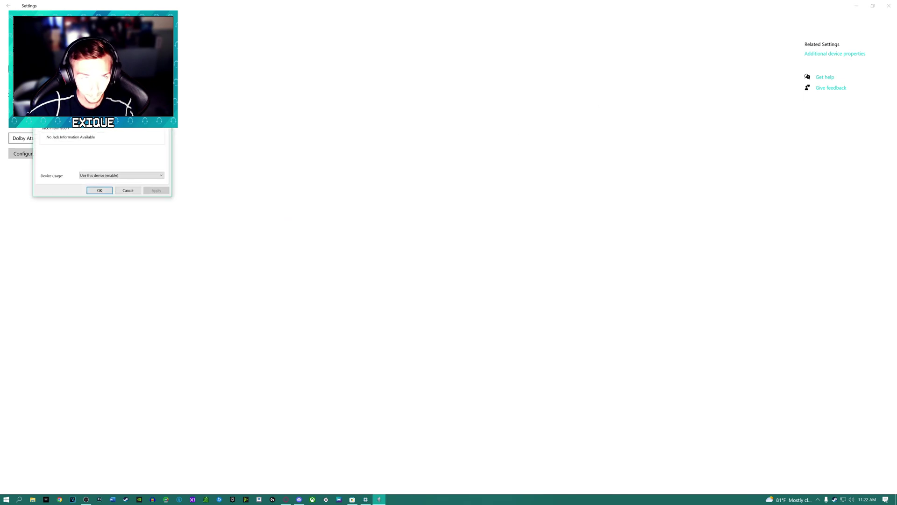
left_click_drag(98, 35, 215, 54)
left_click(216, 65)
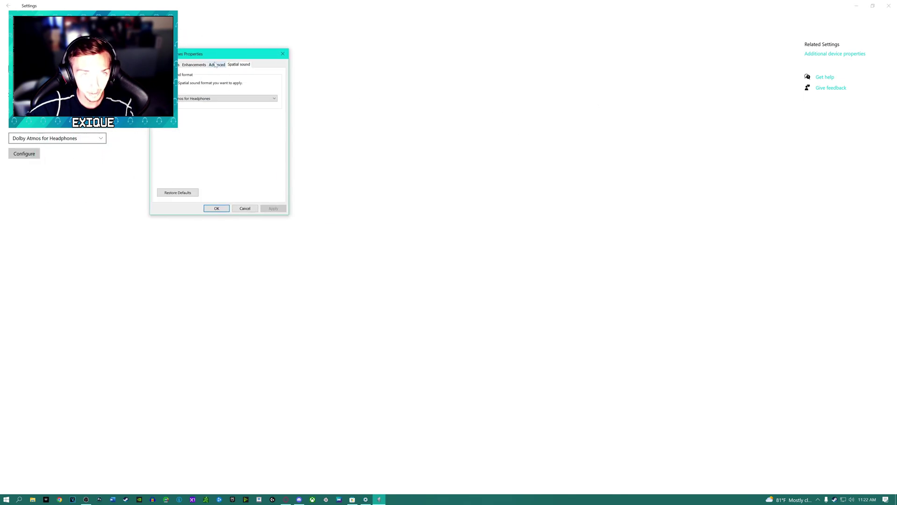
left_click(199, 65)
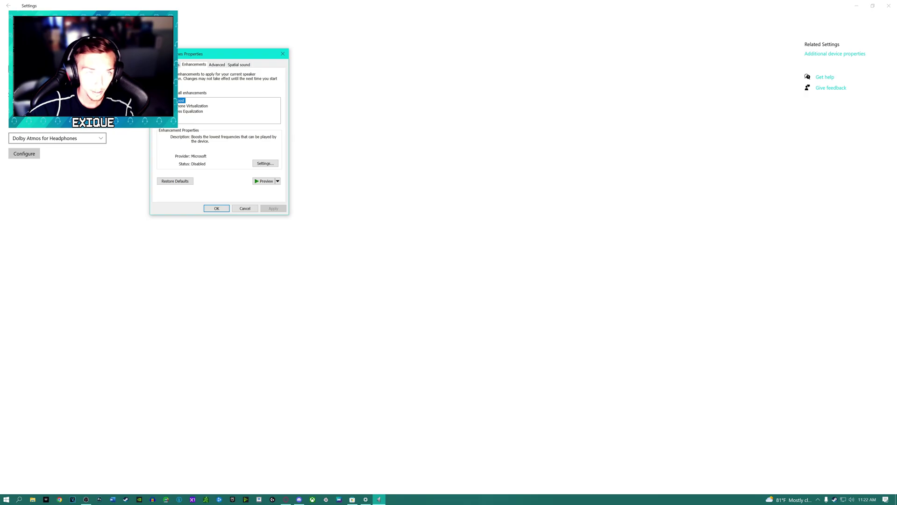
left_click(239, 64)
left_click(283, 54)
left_click(889, 6)
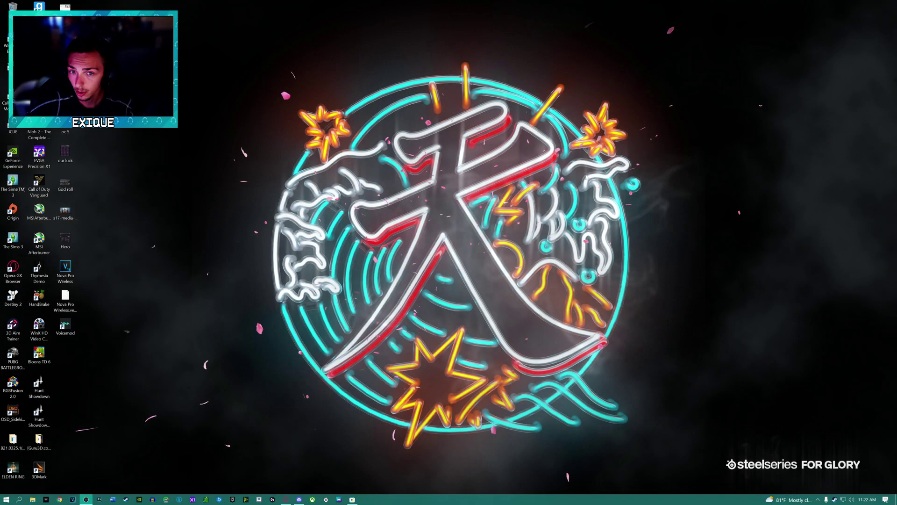